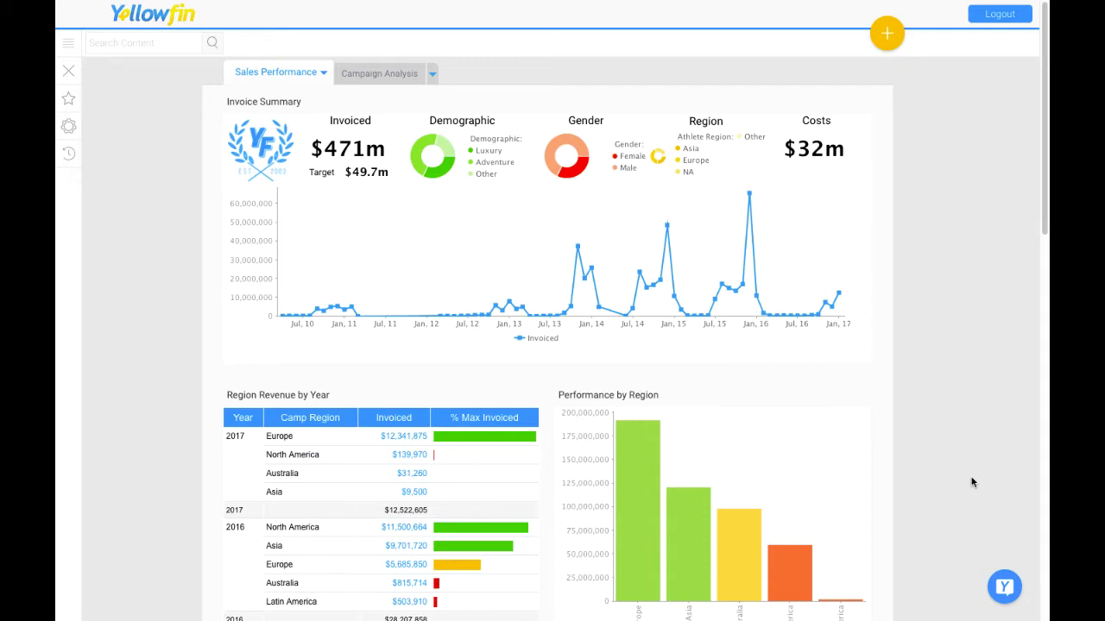
Open the Plugin Management page in the Administration area.
mouse_move(692, 423)
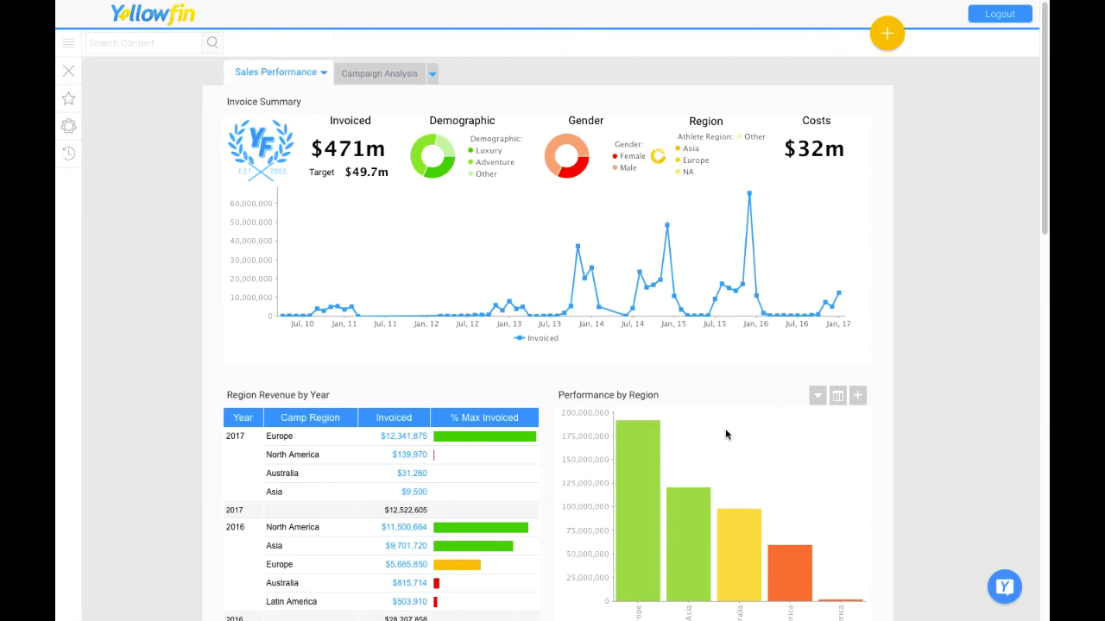
mouse_move(453, 440)
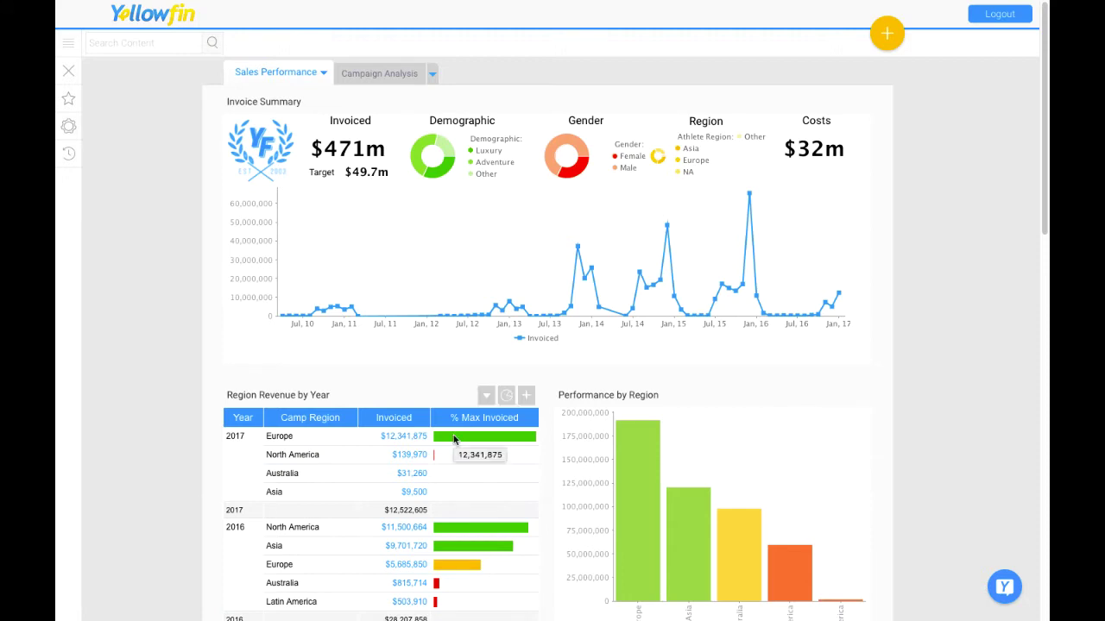
left_click(68, 42)
left_click(110, 275)
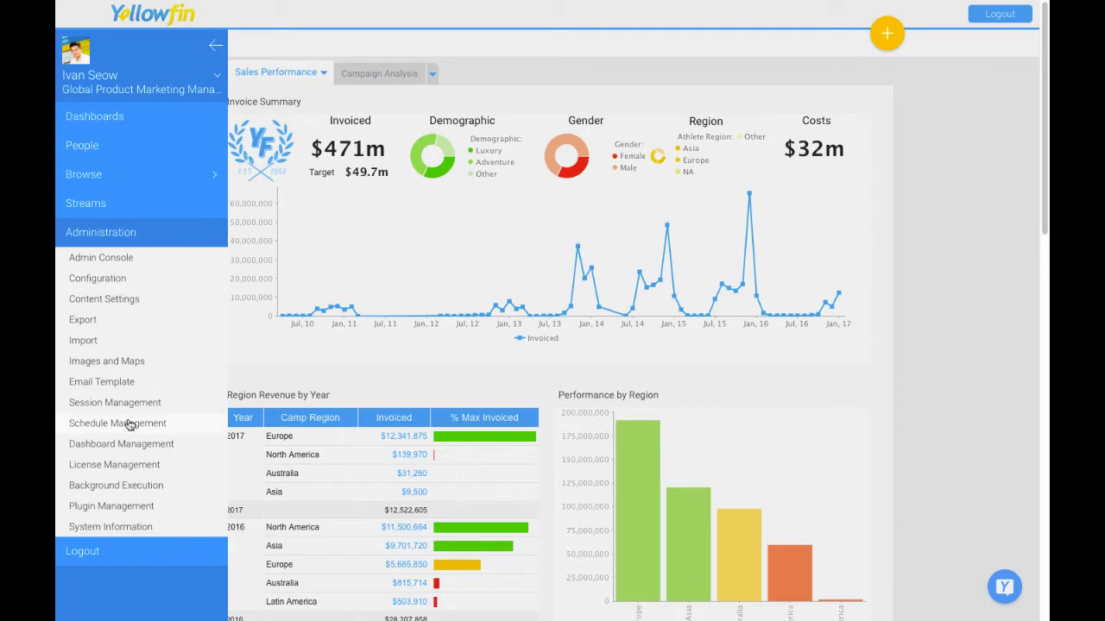
left_click(129, 507)
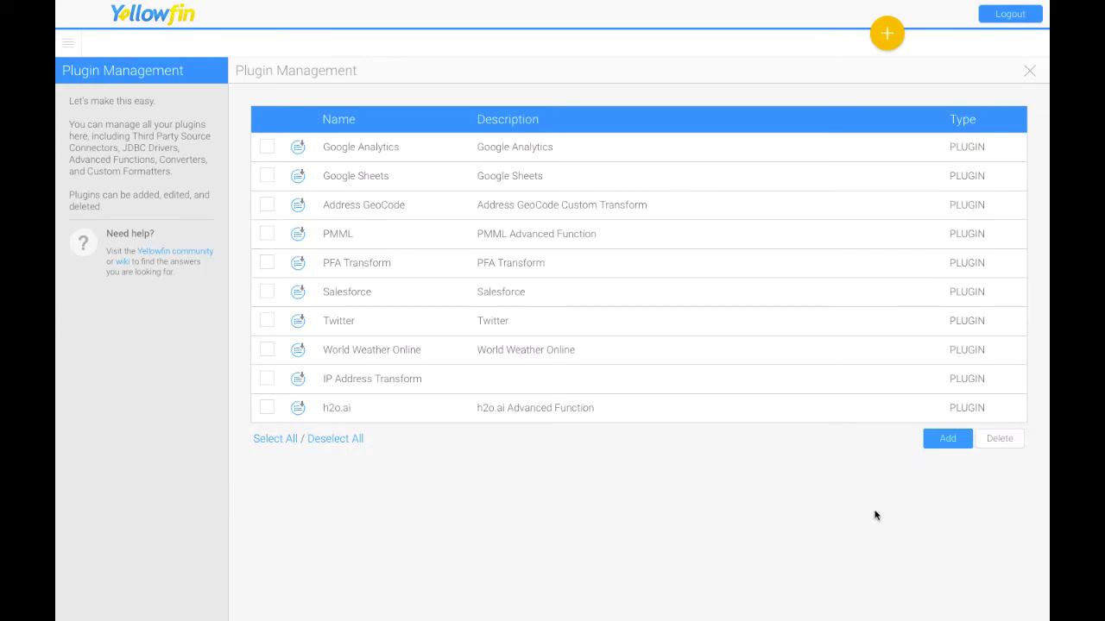
Start a new plugin and upload PMMLPlugin.yfp from the 20190907 folder as its plugin file.
left_click(947, 439)
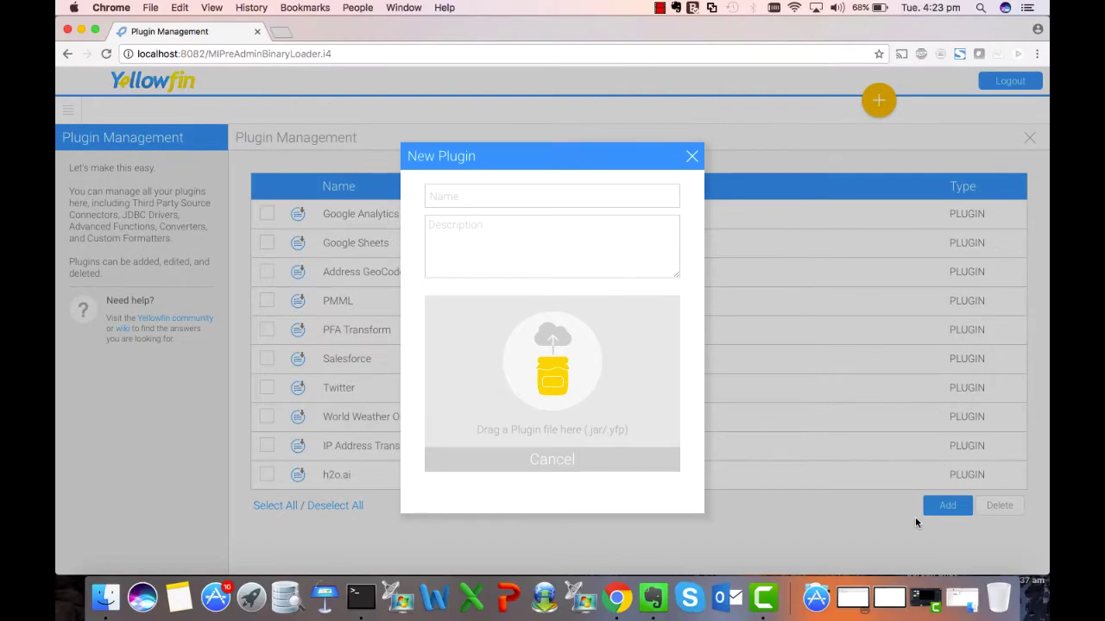
left_click(963, 597)
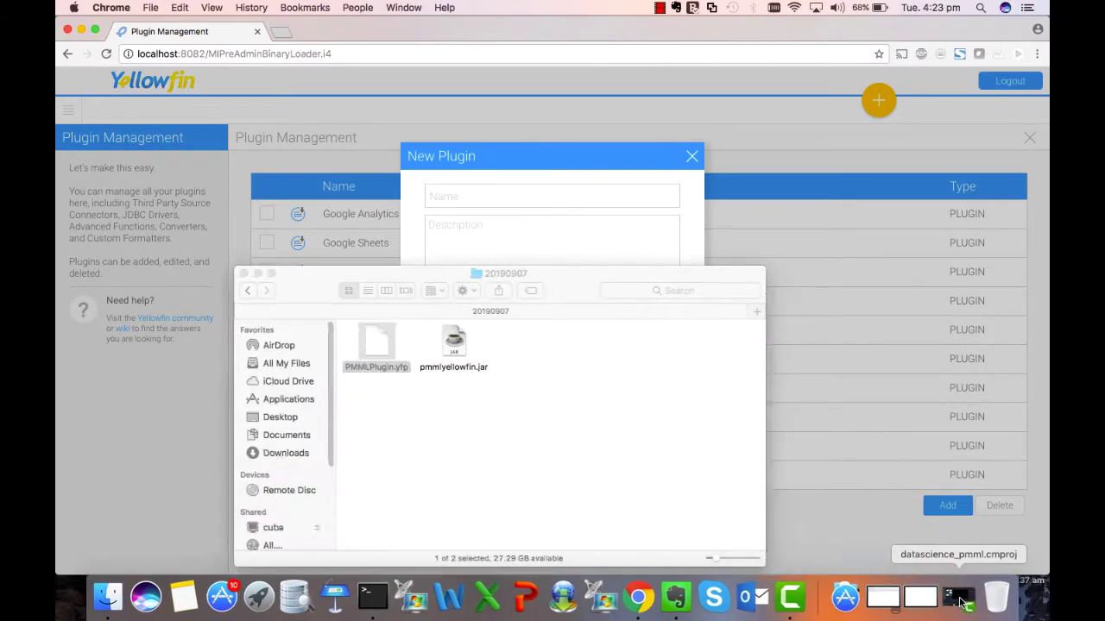
left_click_drag(582, 285, 941, 271)
left_click_drag(741, 332, 530, 351)
left_click(616, 259)
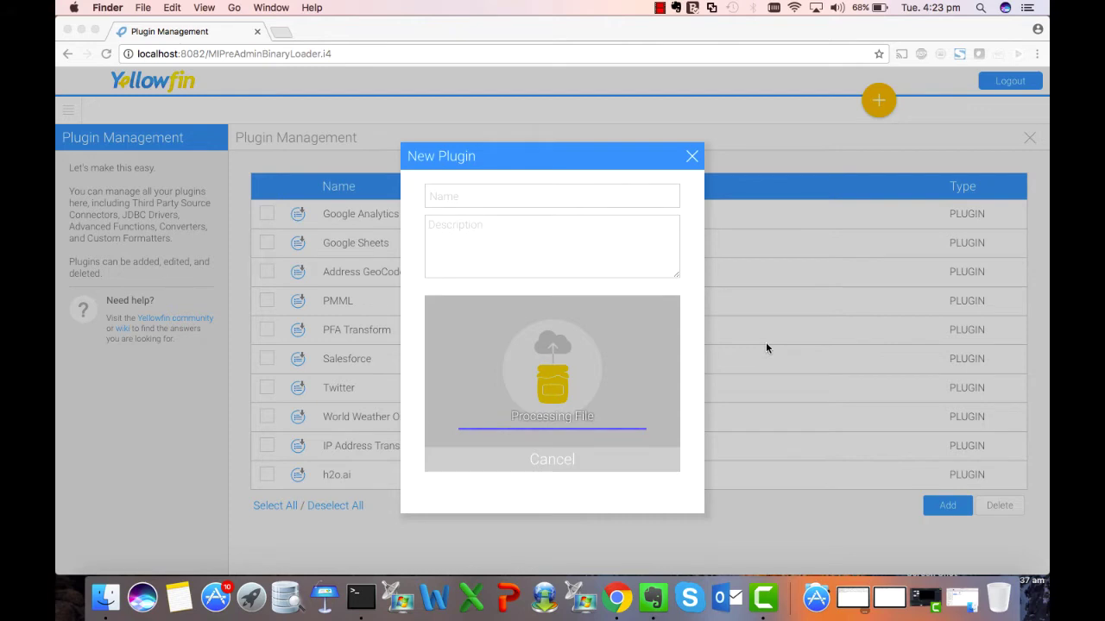
Enter "PMML plugin" as both the name and the description of the new plugin, and submit it.
left_click(601, 193)
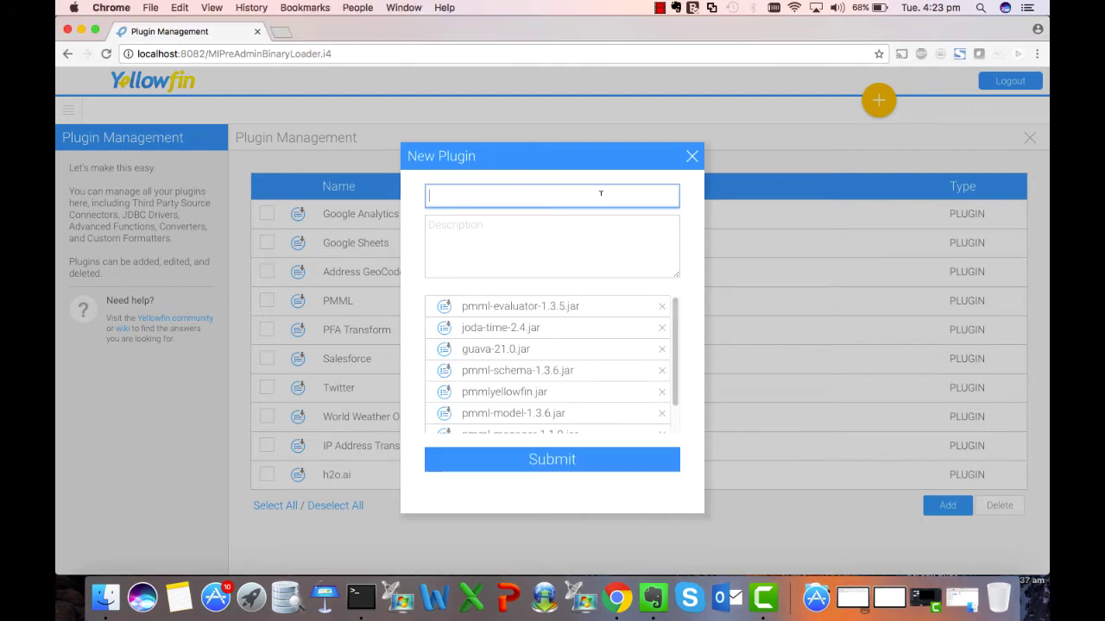
type("PMML plugin")
left_click(590, 238)
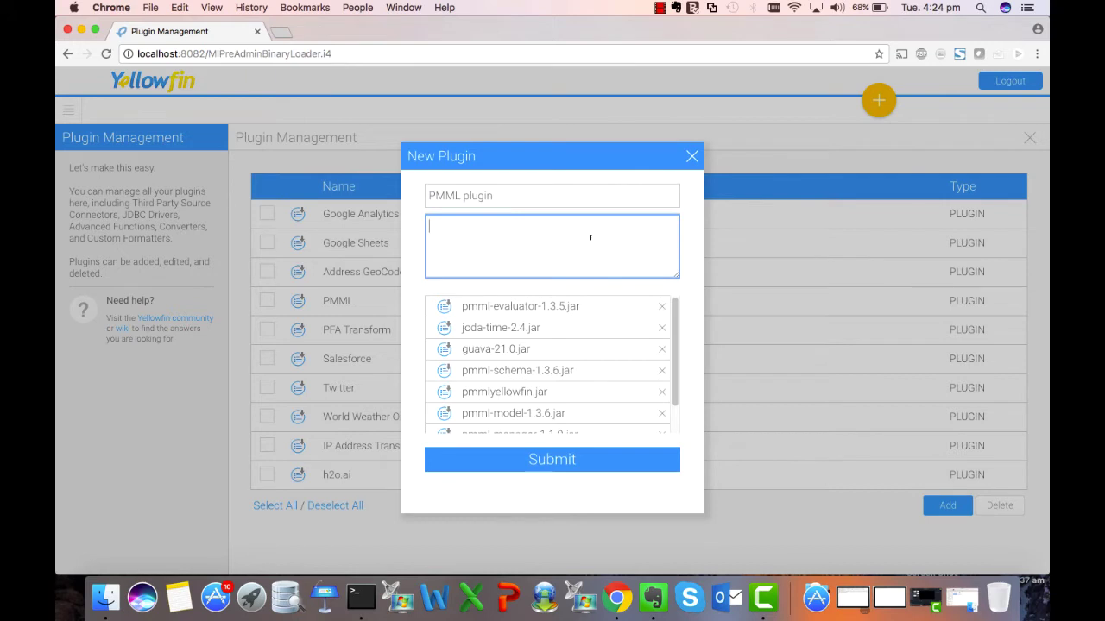
triple_click(517, 191)
key("cmd+c")
left_click(517, 250)
key("super+v")
left_click(626, 464)
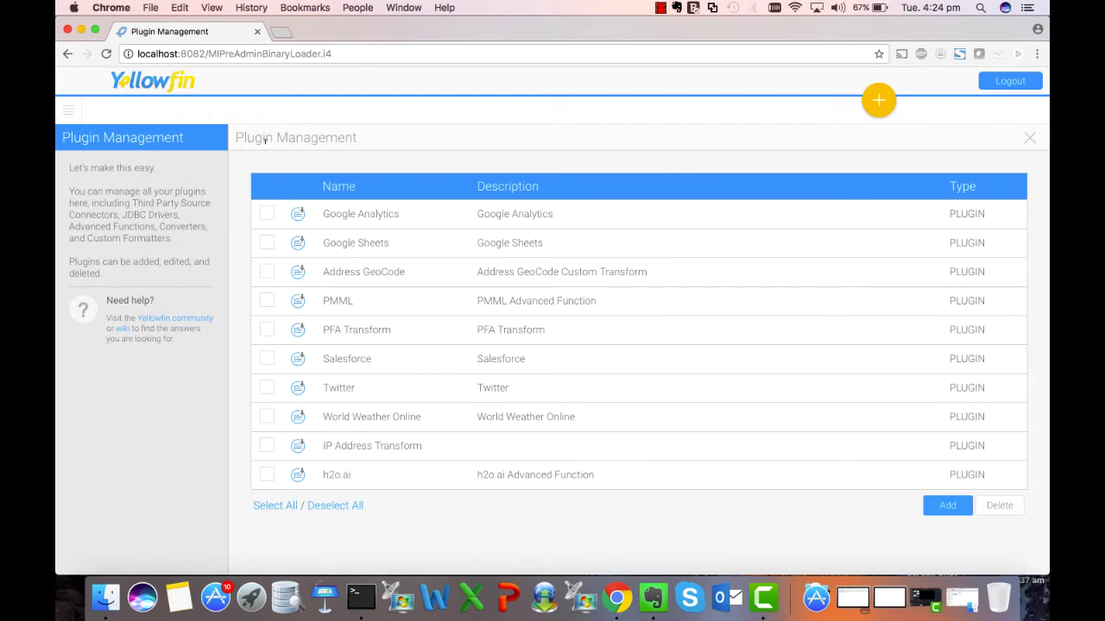
Browse all content and open the Cluster Assignments report.
left_click(70, 111)
left_click(142, 242)
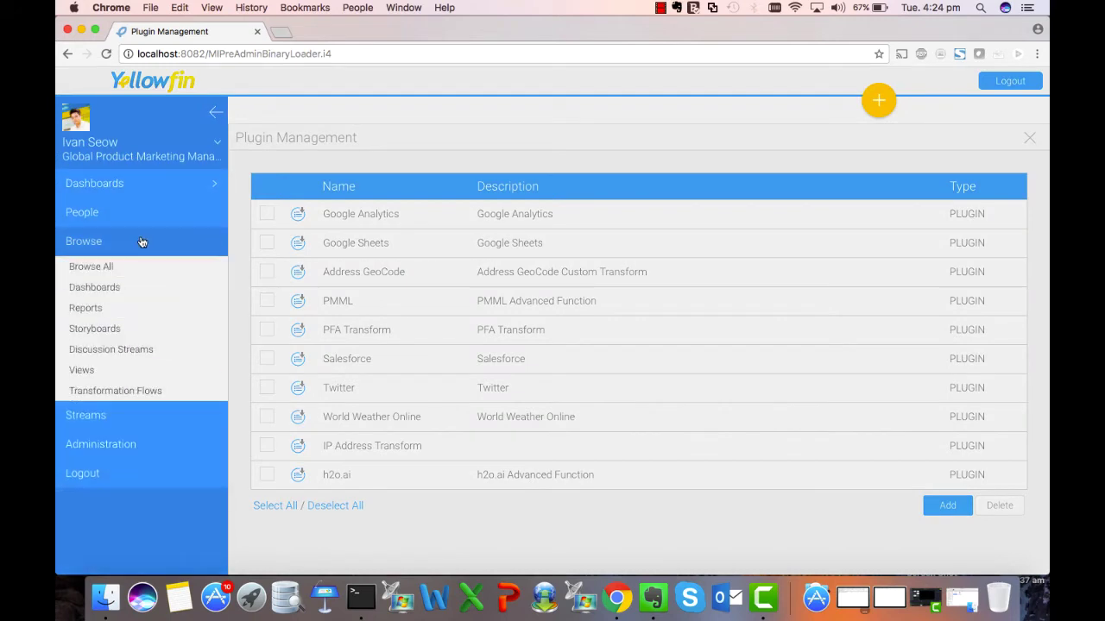
left_click(141, 262)
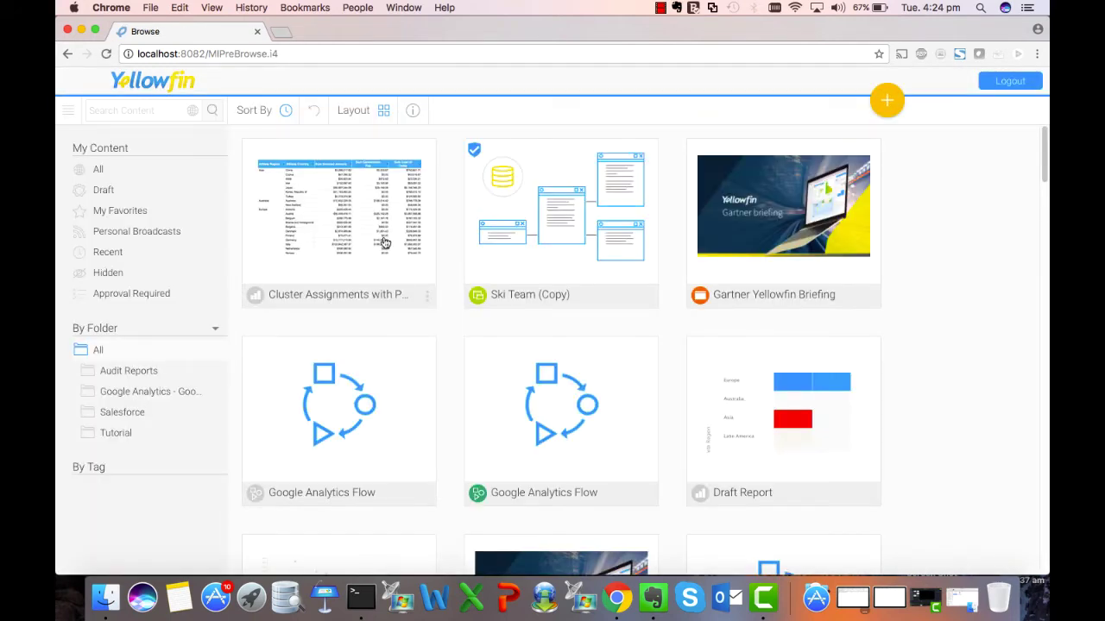
left_click(385, 243)
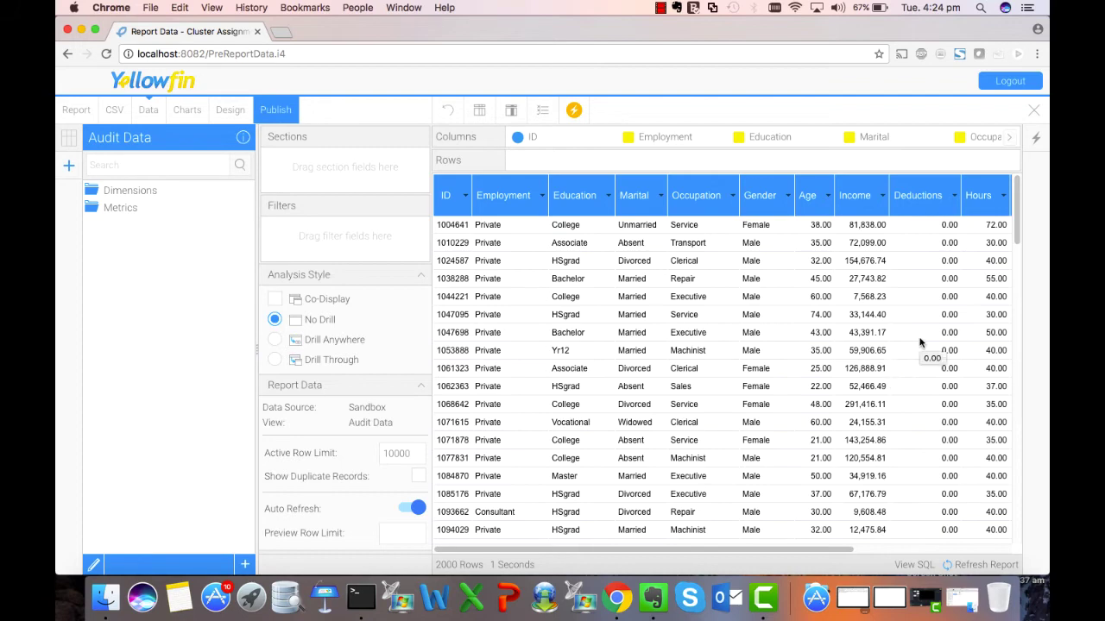
Assign the plugin advanced function PMML Model (Numeric) to the TARGET_Adjusted column.
scroll(921, 344, "right", 5)
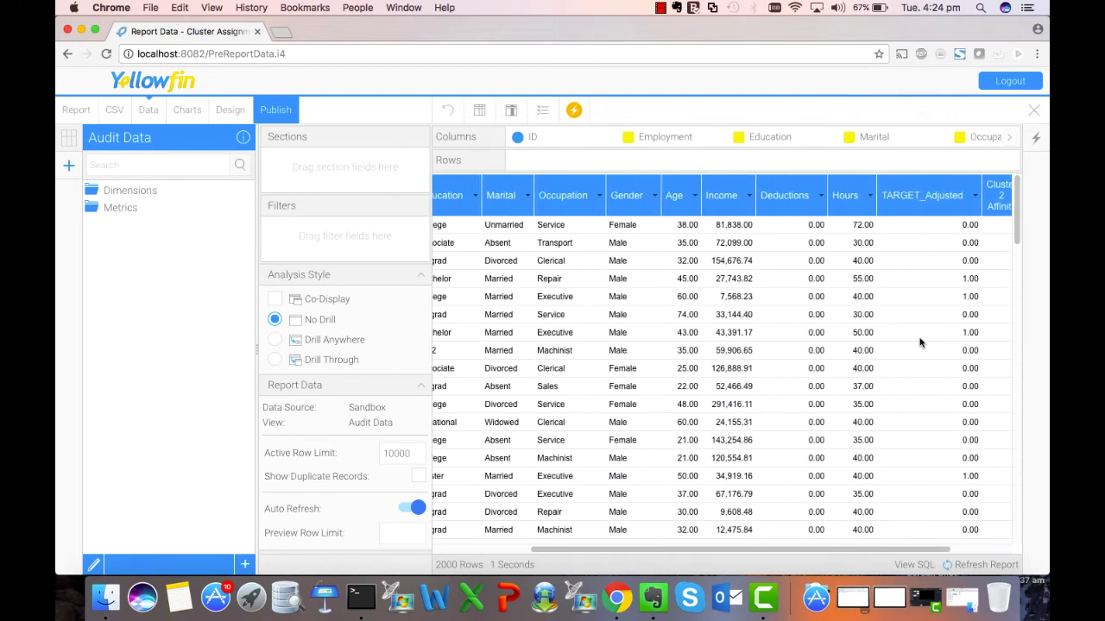
left_click(974, 197)
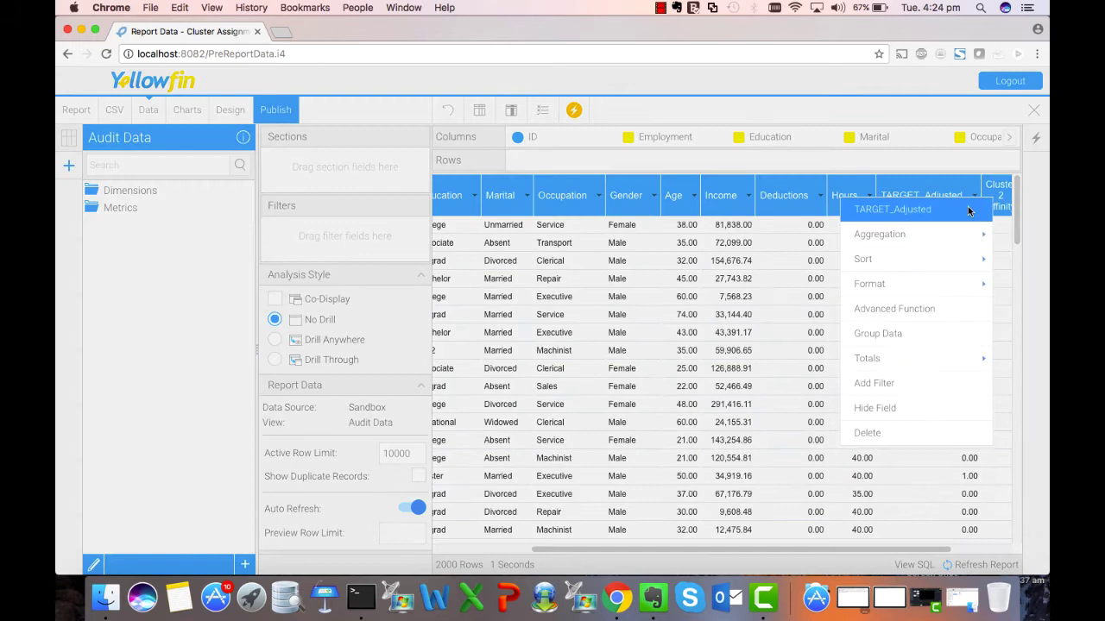
left_click(913, 311)
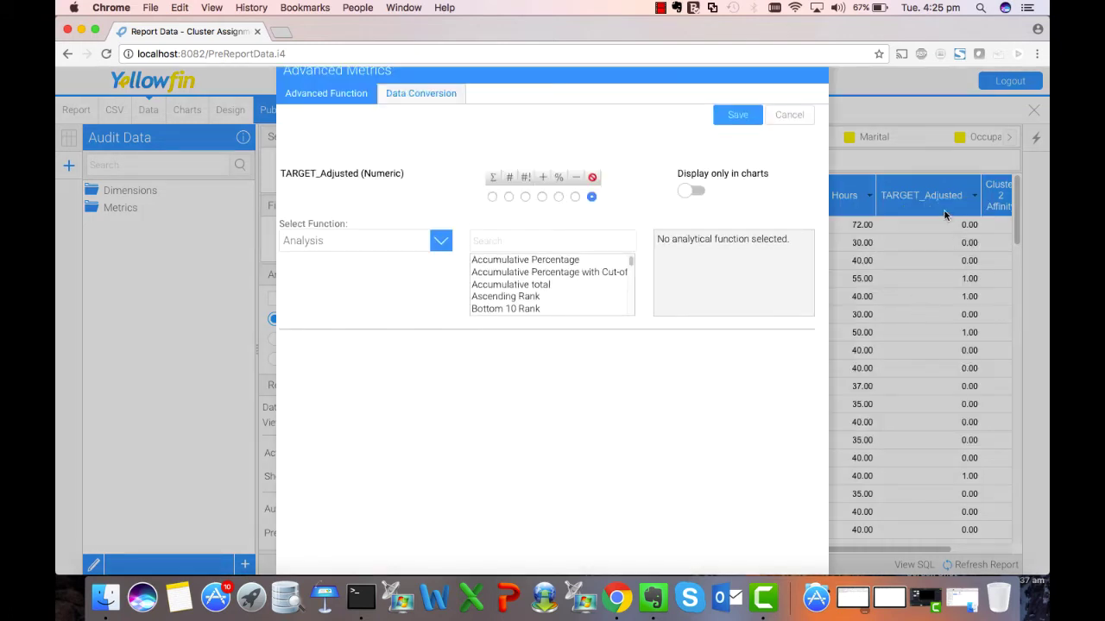
left_click(436, 245)
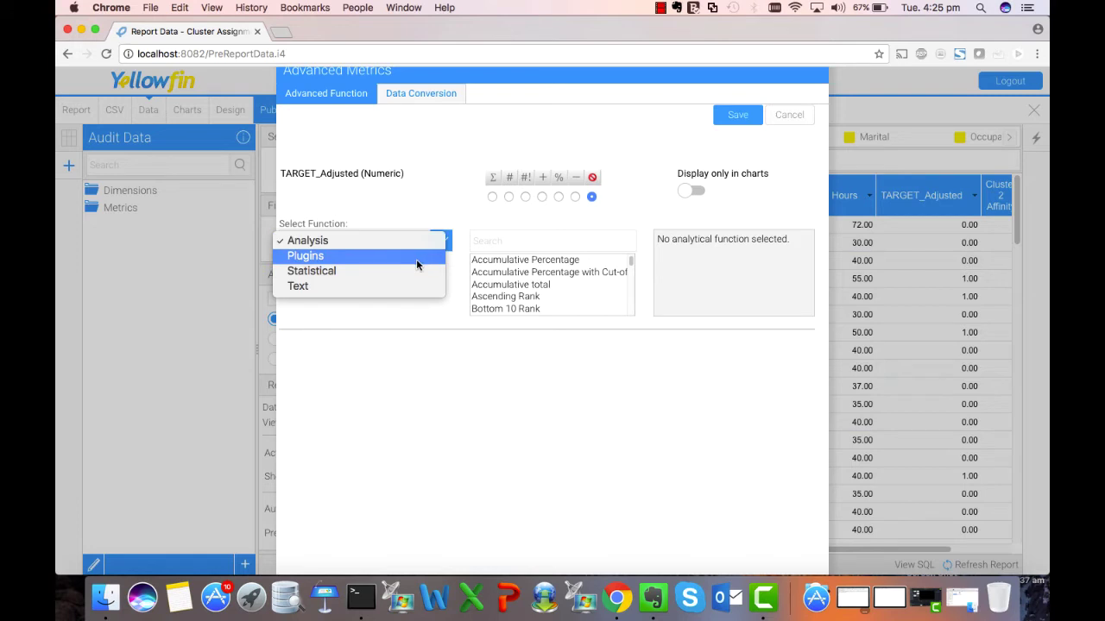
left_click(416, 258)
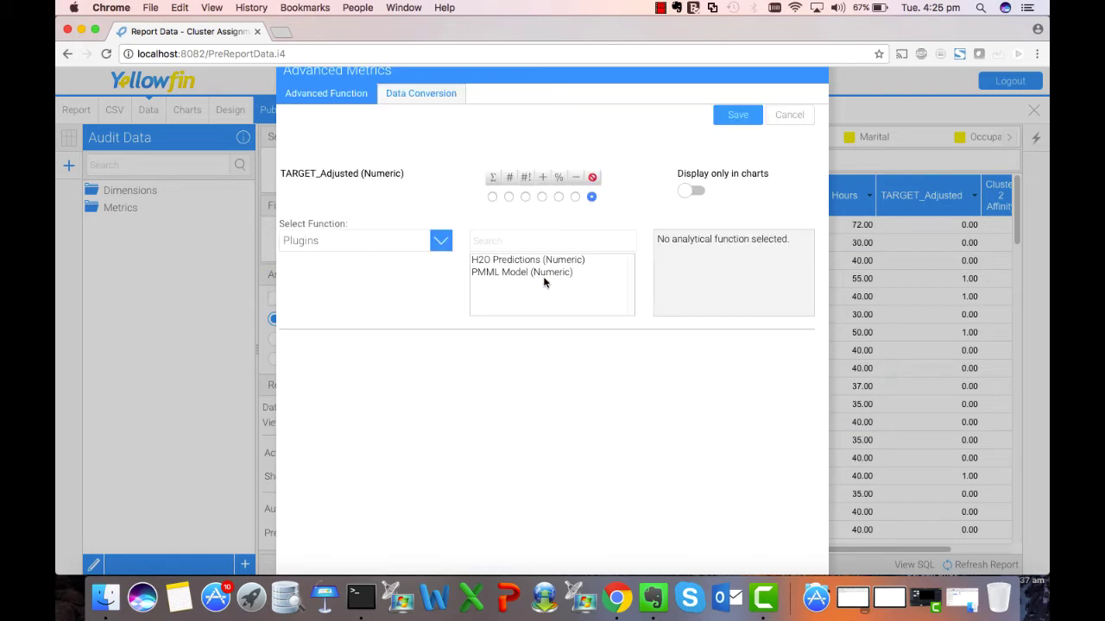
left_click(546, 273)
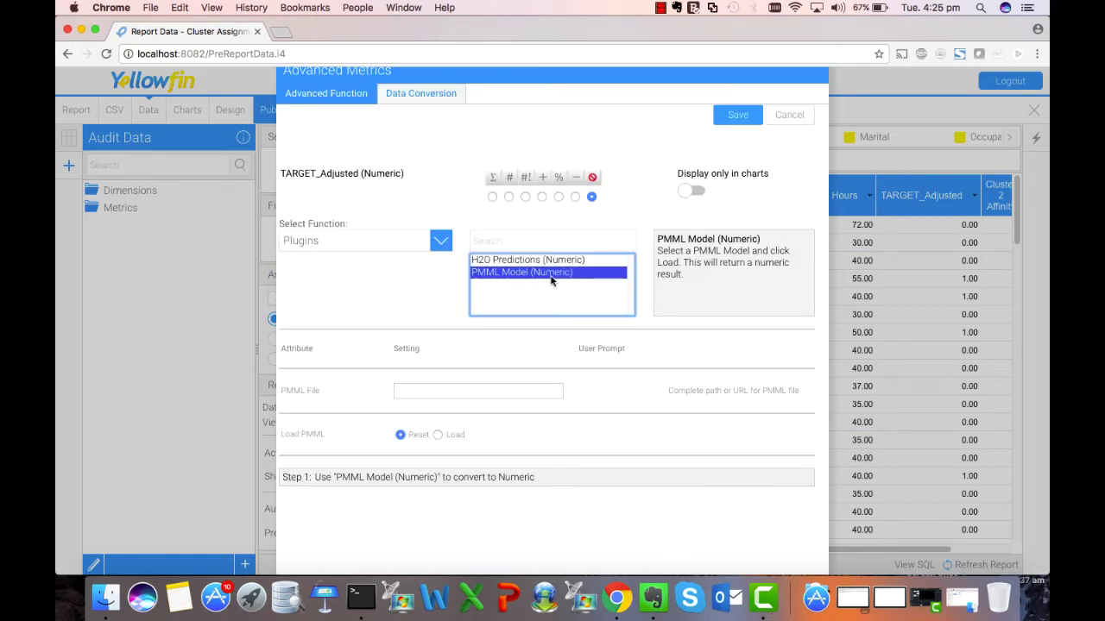
Enter the full path to audit_cluster.pmml in the user's Documents folder as the PMML file and load it.
left_click(494, 390)
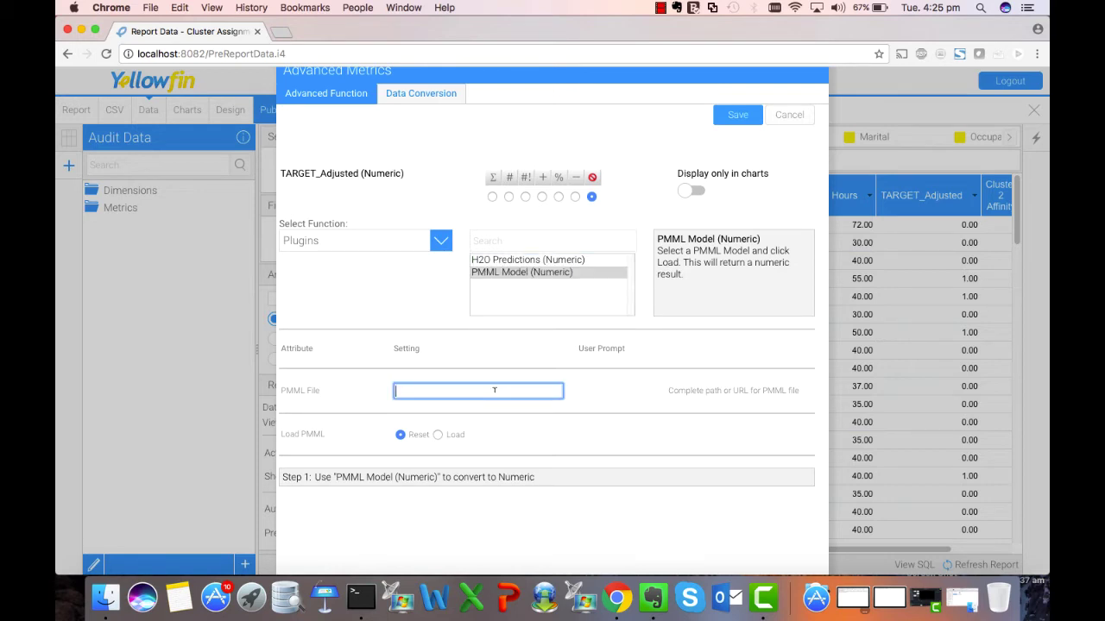
type("/")
type("Users/ivanseow/Documents/audit_clus")
type("ter.pmml")
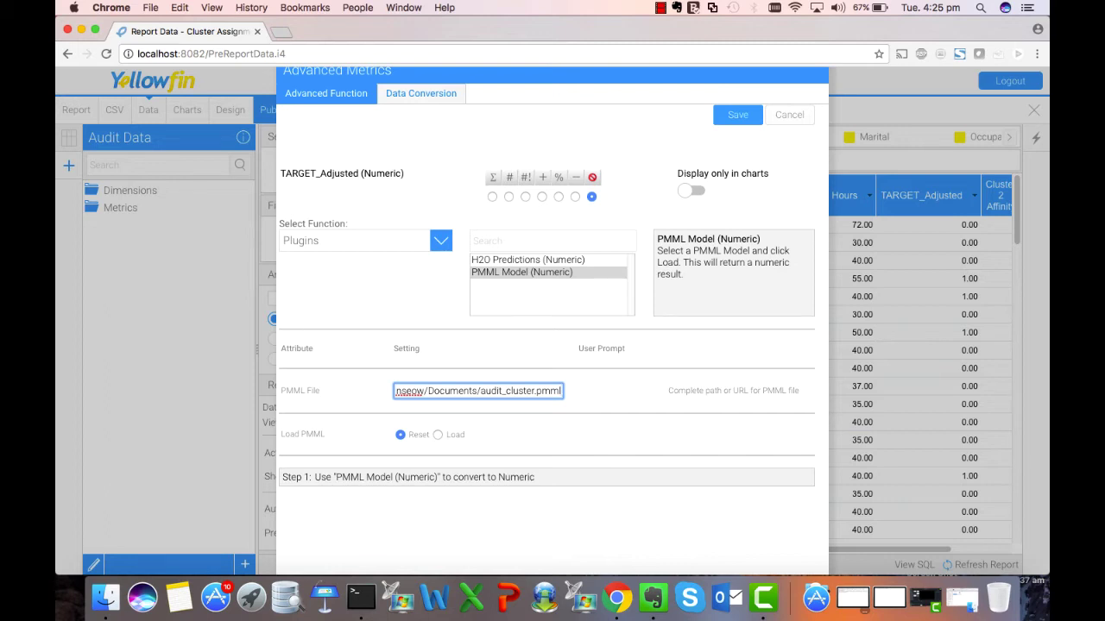
left_click(437, 434)
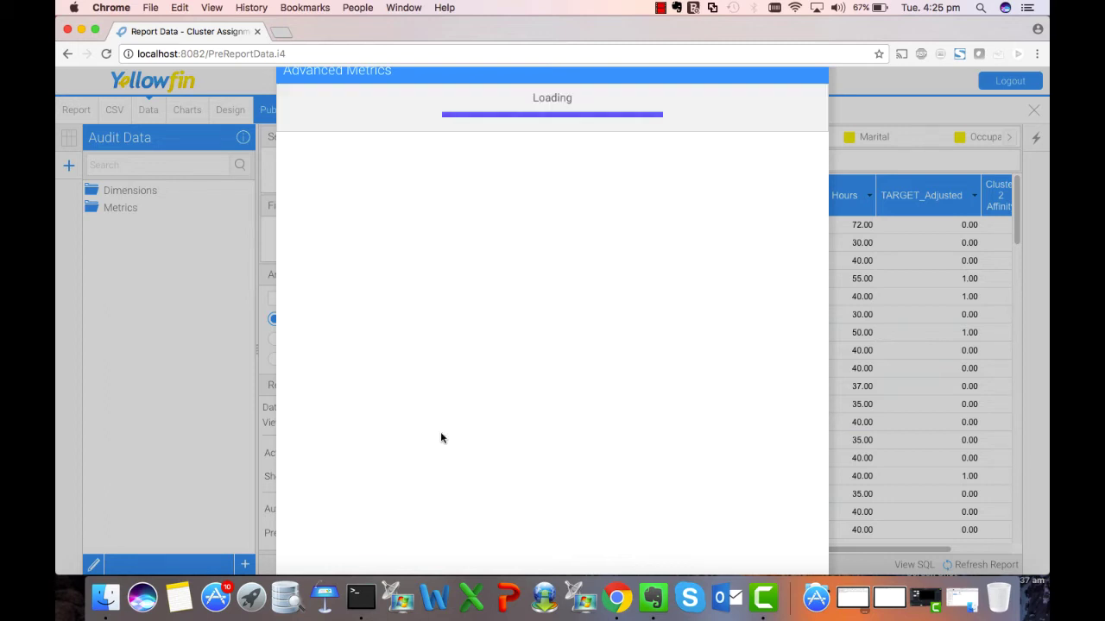
Set the PMML model's output to clusterAffinity_1.
scroll(580, 471, "down", 2)
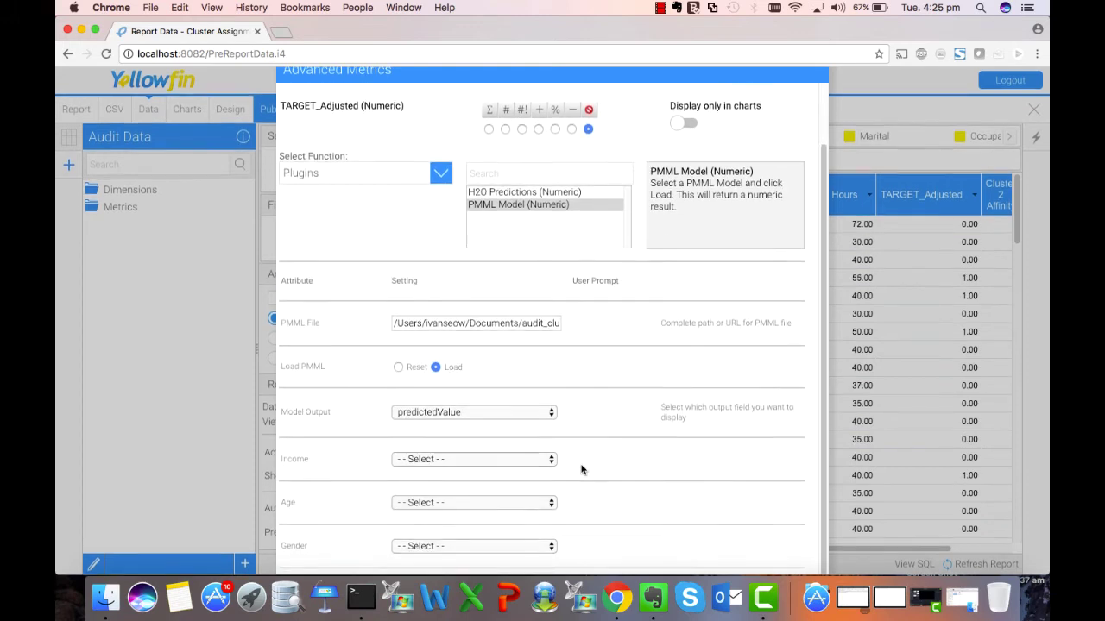
left_click(513, 412)
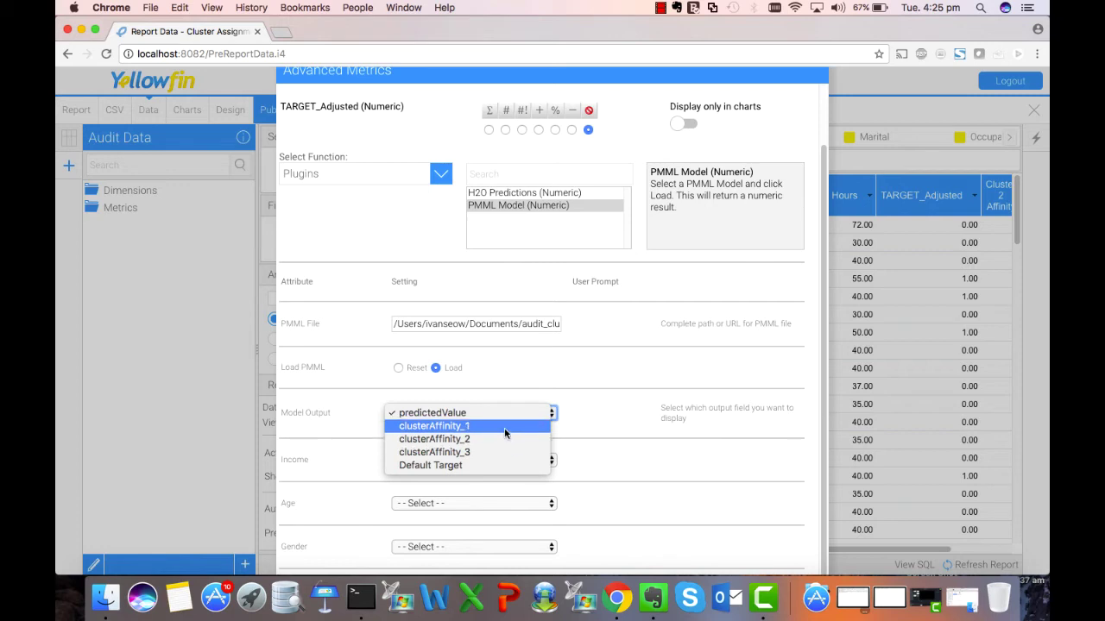
left_click(506, 429)
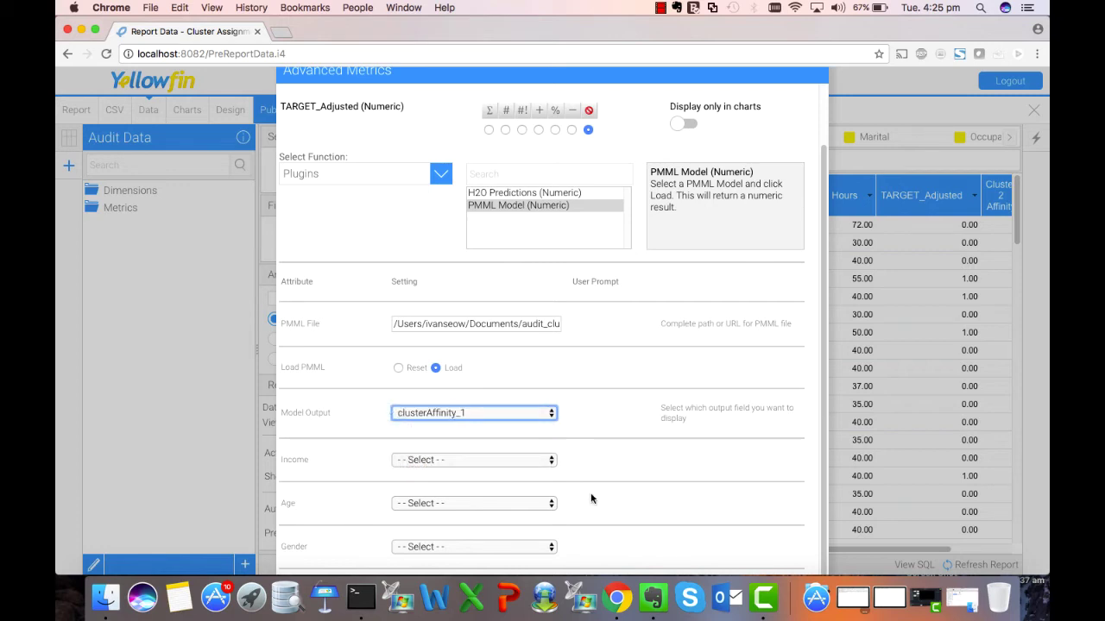
Map the model's Income, Age and Gender inputs to the matching report columns and save the advanced function.
left_click(517, 462)
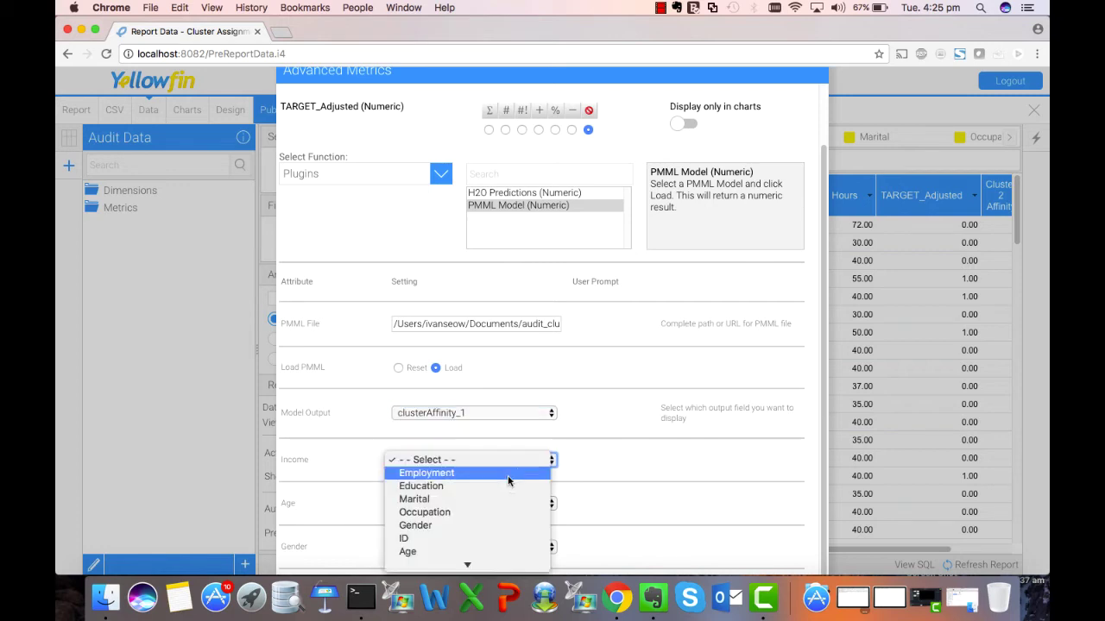
left_click(473, 509)
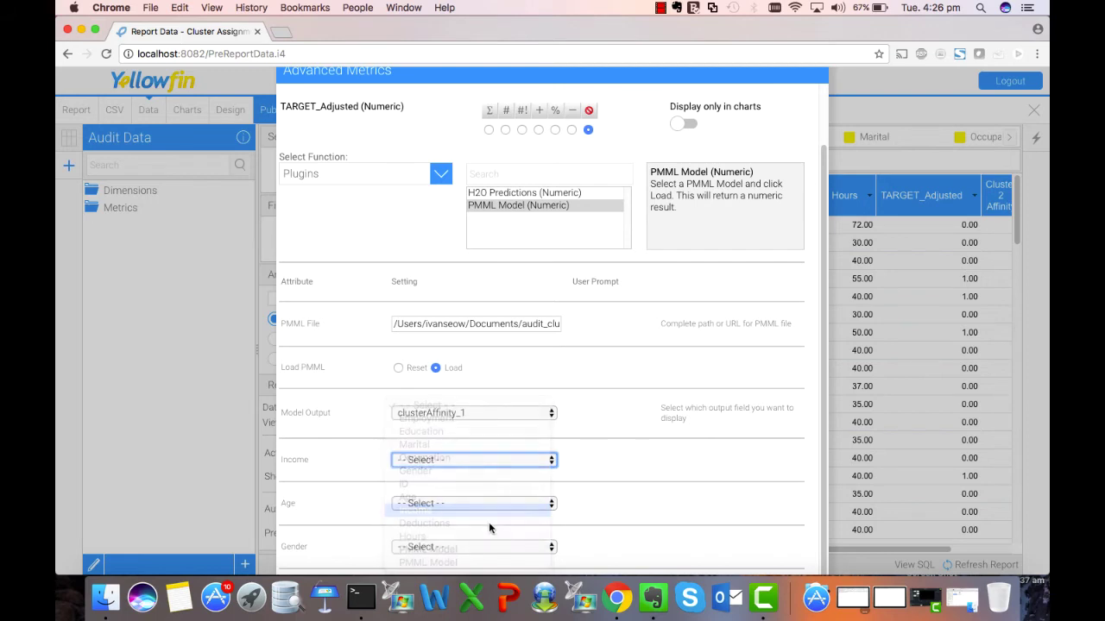
left_click(501, 505)
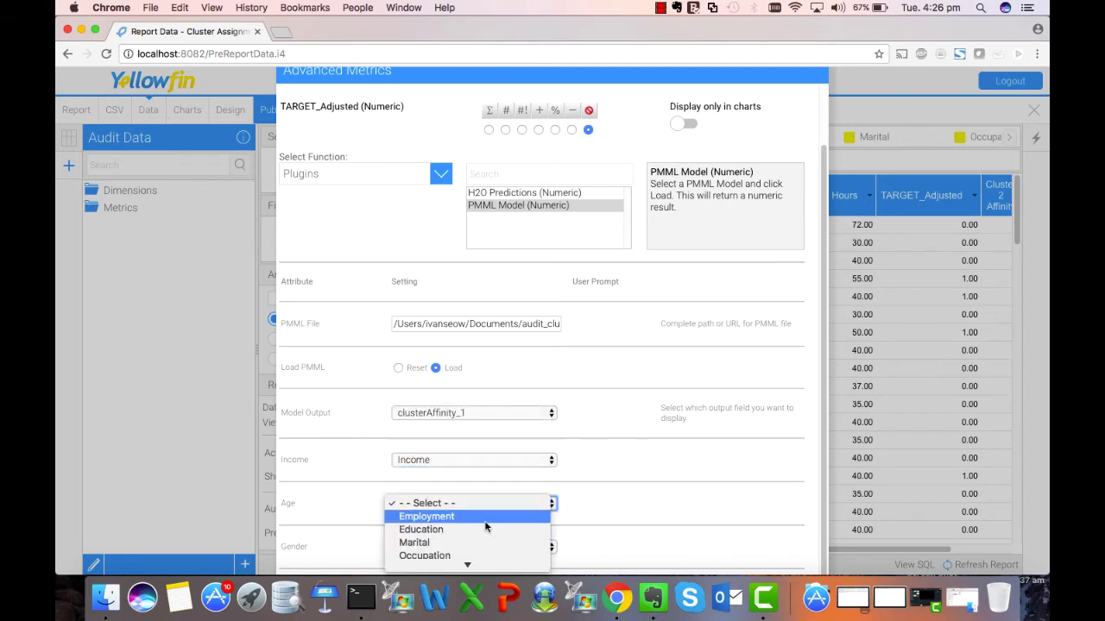
scroll(485, 526, "down", 3)
left_click(483, 498)
left_click(488, 547)
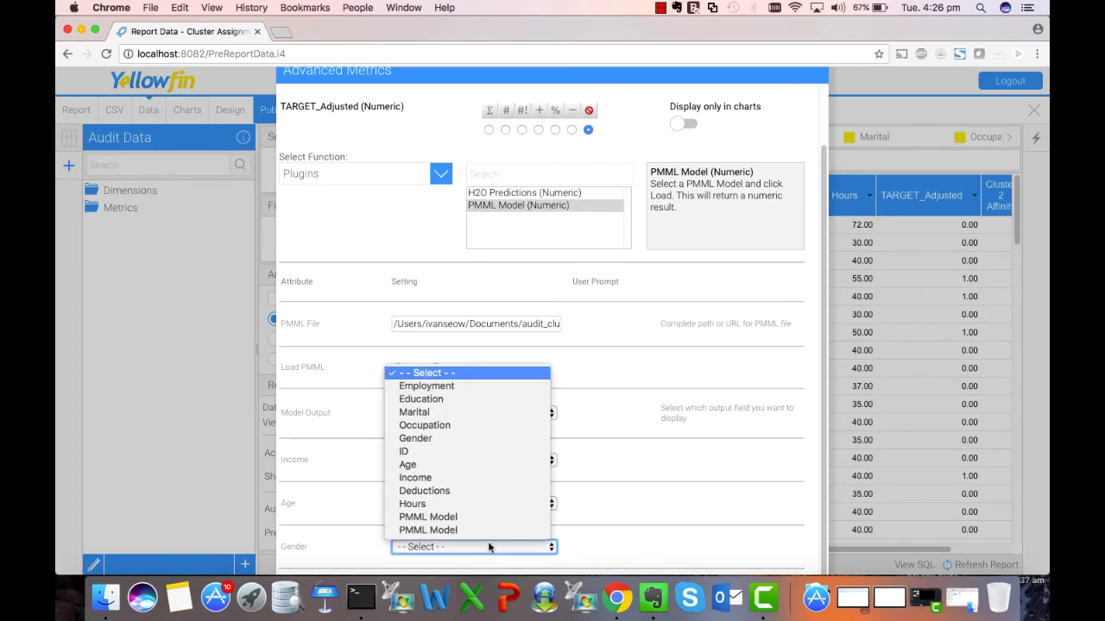
left_click(483, 438)
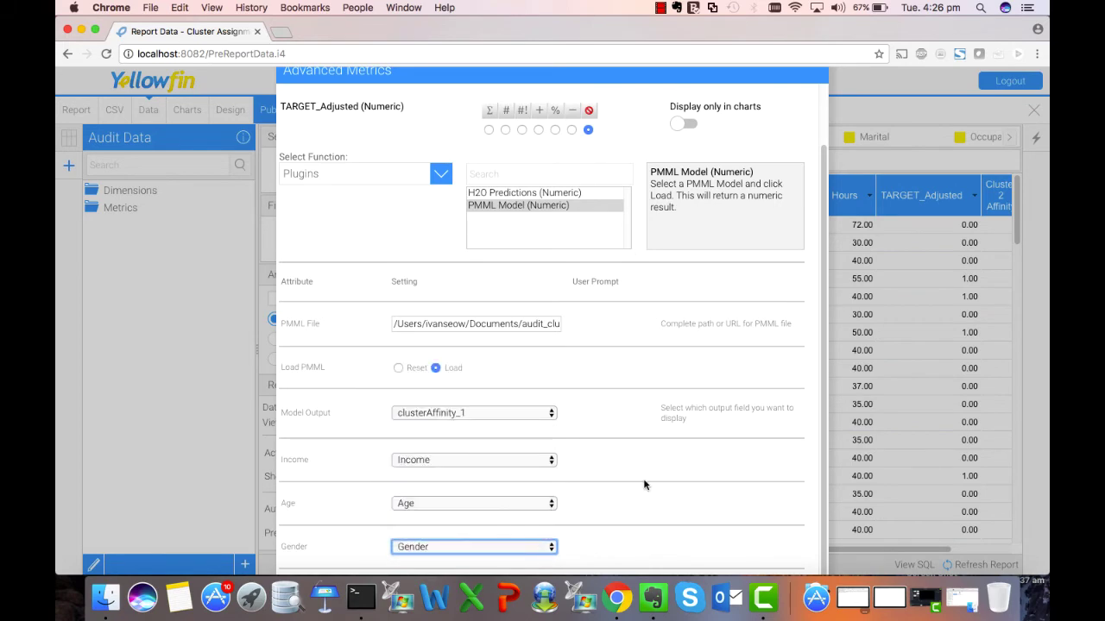
scroll(644, 485, "up", 3)
left_click(725, 115)
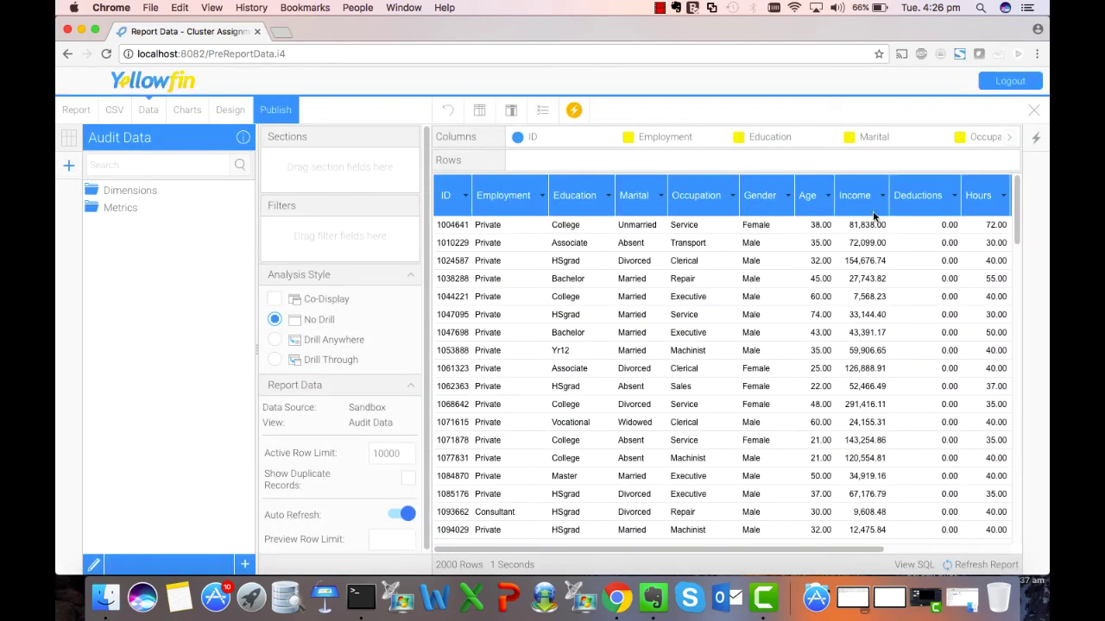
Change the PMML Model column's display name to Cluster 1 Affinity and close its formatting.
scroll(942, 313, "right", 5)
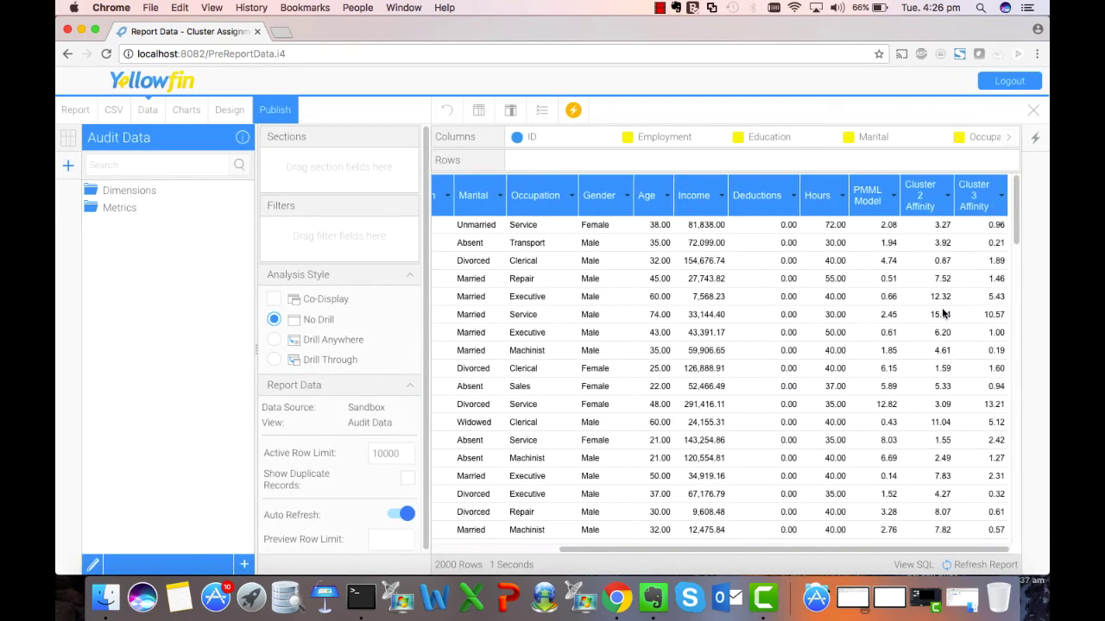
left_click(895, 200)
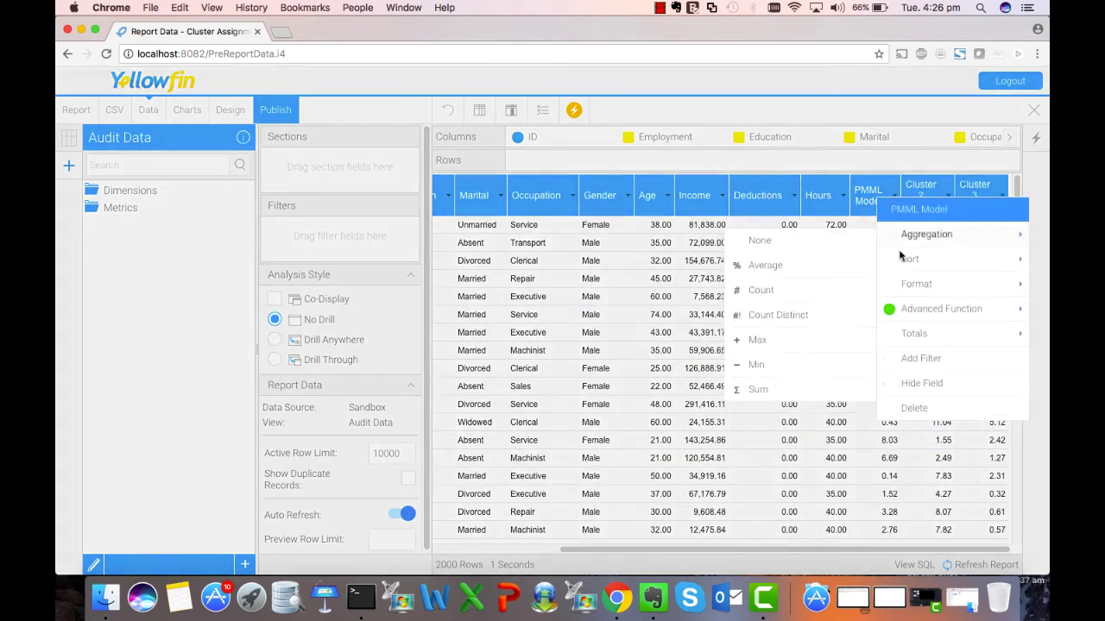
mouse_move(915, 286)
left_click(842, 291)
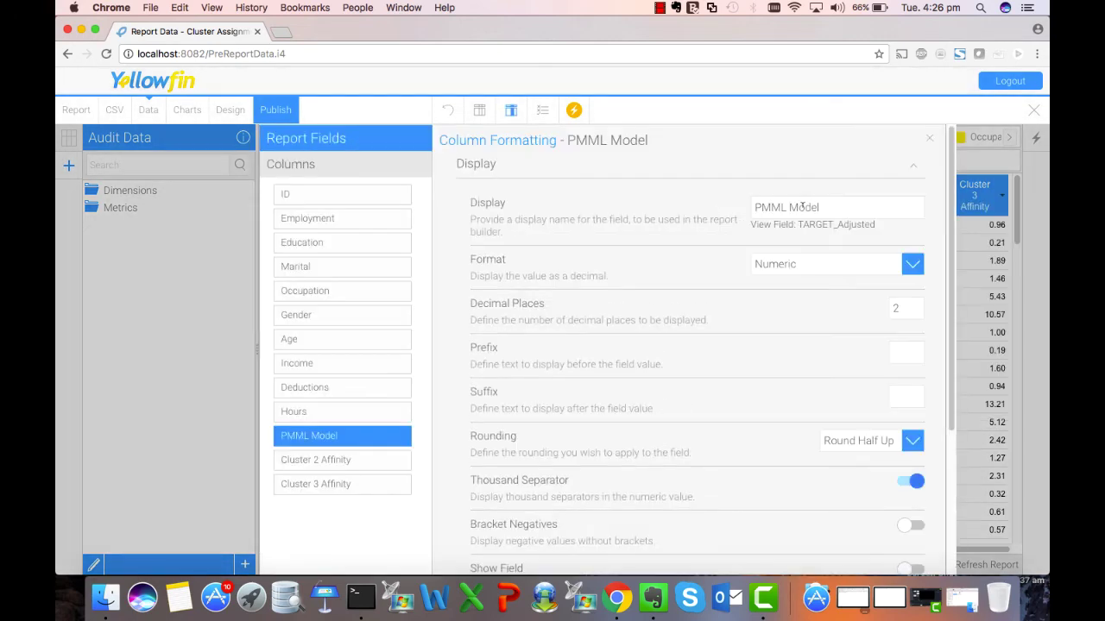
type("Cluster 4")
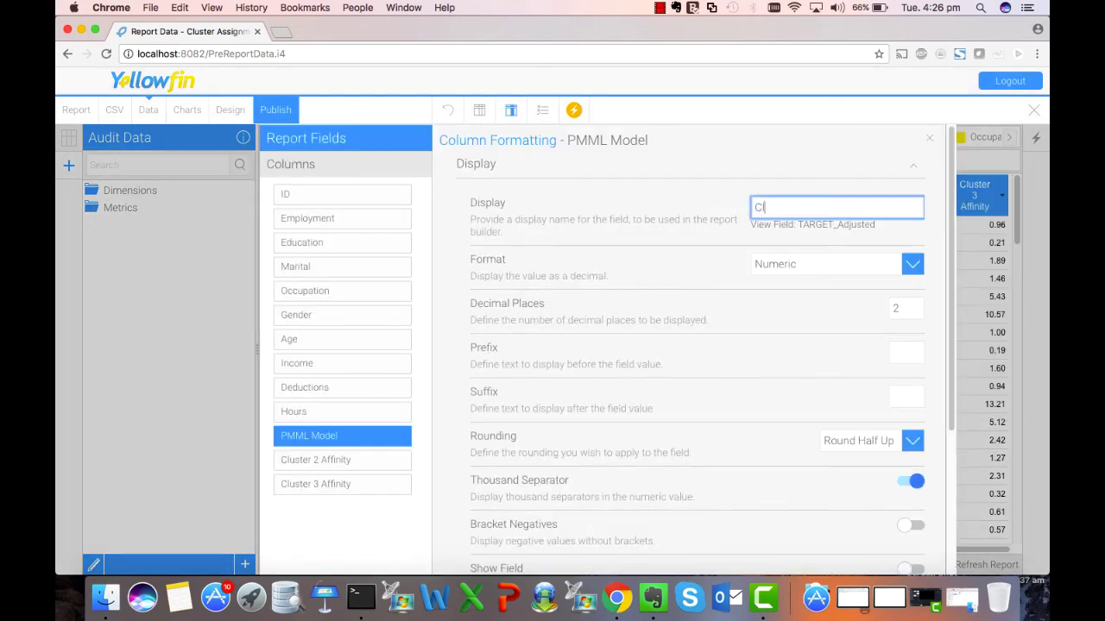
key("BackSpace")
key("BackSpace")
type("1 Affinity")
left_click(929, 139)
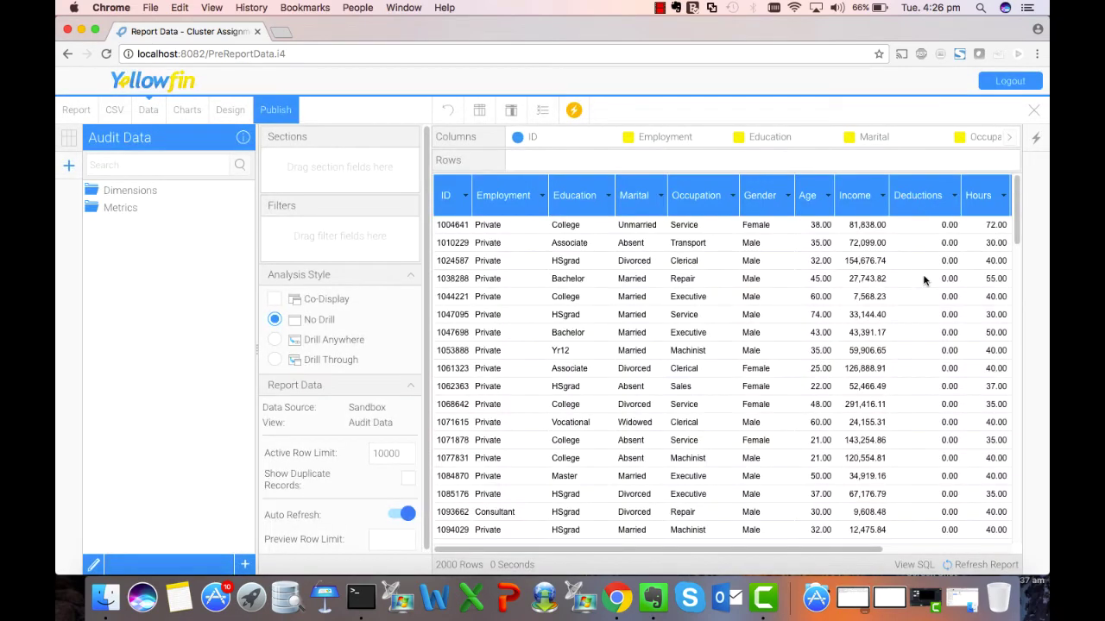
Build an auto chart with Age on the horizontal axis, Income on the vertical axis and Cluster 1 Affinity as the color.
scroll(924, 280, "right", 3)
scroll(892, 367, "down", 1)
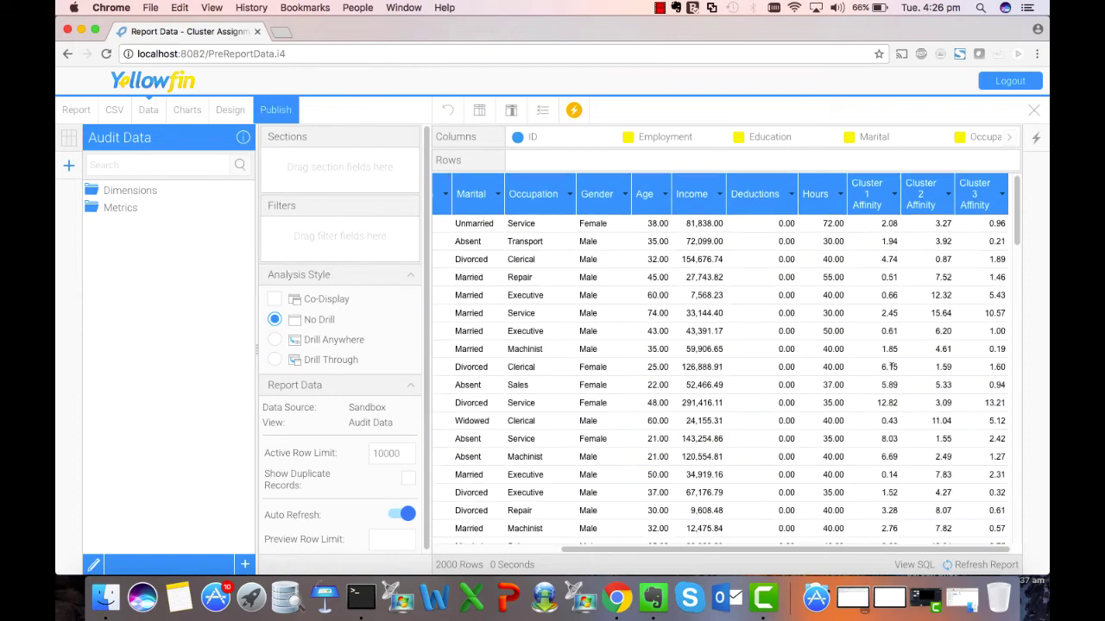
scroll(883, 398, "down", 5)
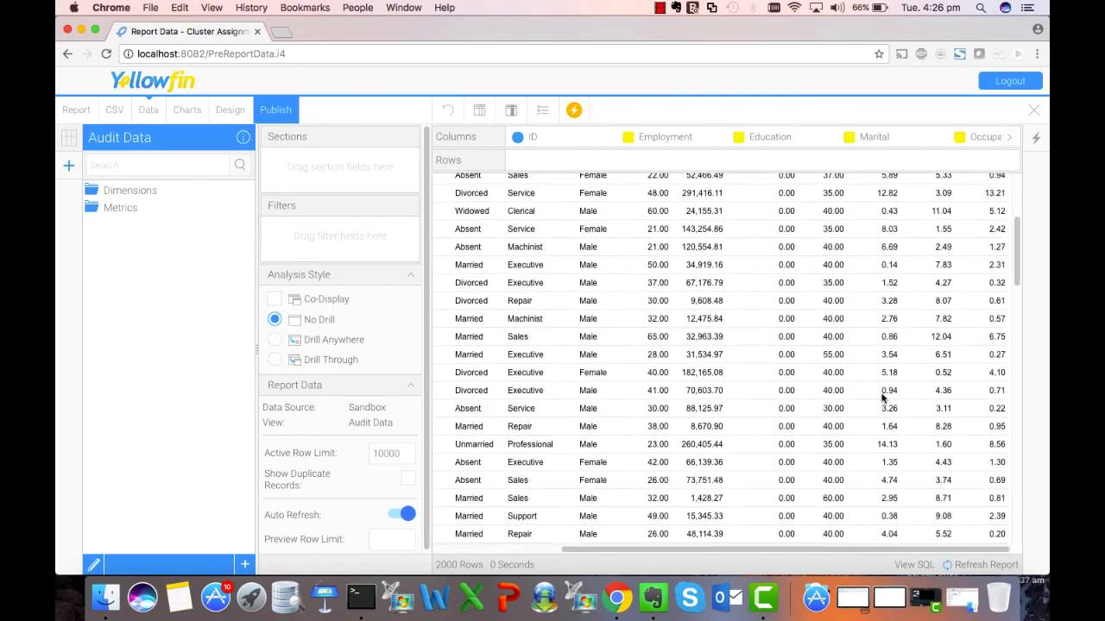
left_click(188, 111)
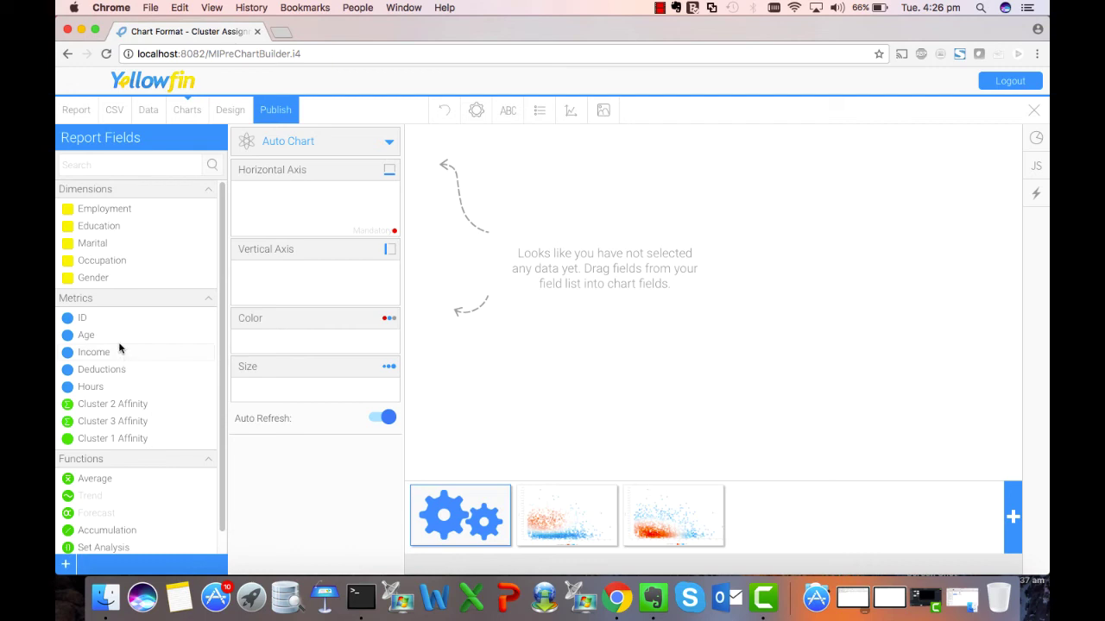
left_click_drag(86, 335, 290, 219)
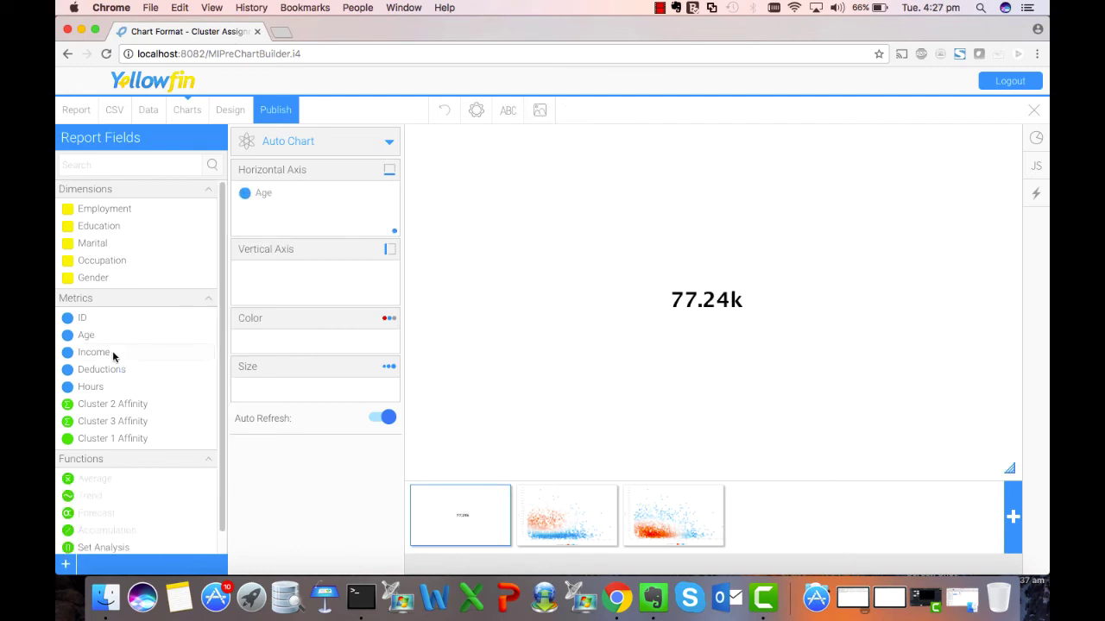
left_click_drag(113, 356, 304, 275)
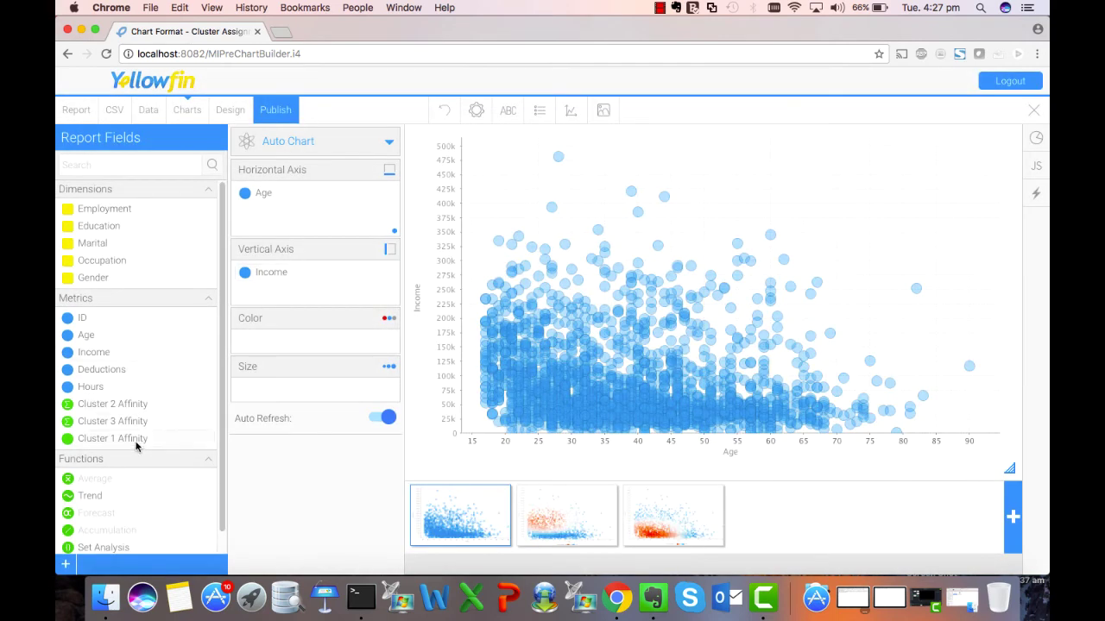
left_click_drag(136, 442, 322, 347)
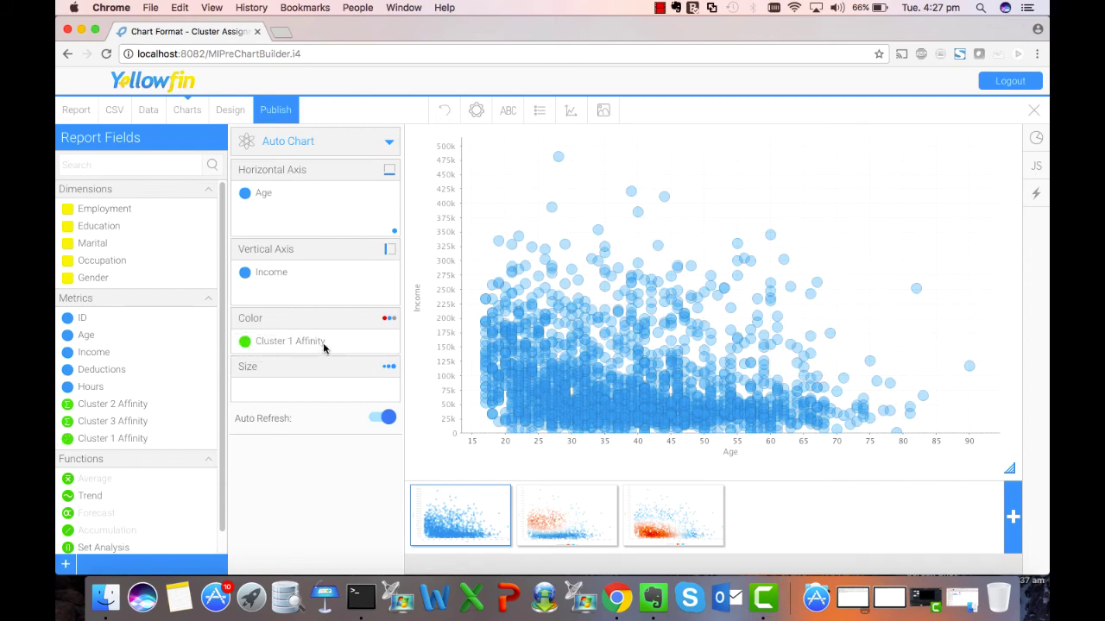